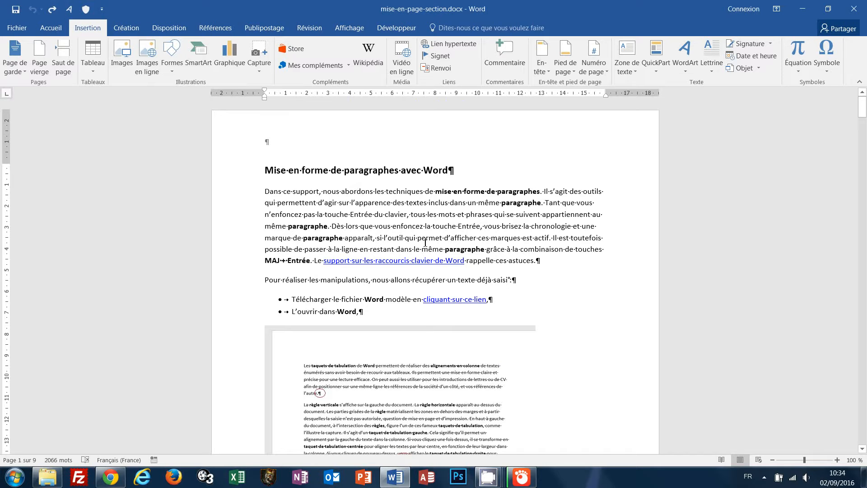
Look through the document's opening pages and examine the text around the heading "Les retraits de paragraphe"
scroll(426, 246, "down", 8)
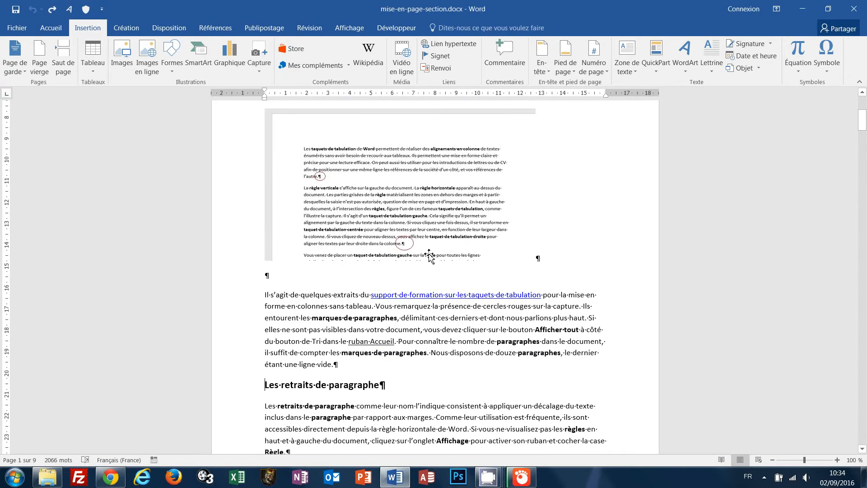
scroll(428, 252, "up", 5)
scroll(429, 255, "up", 3)
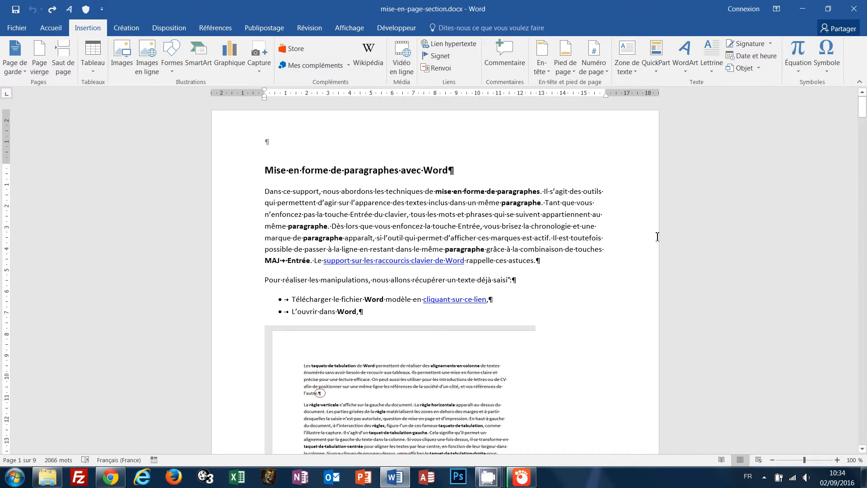
scroll(526, 244, "down", 10)
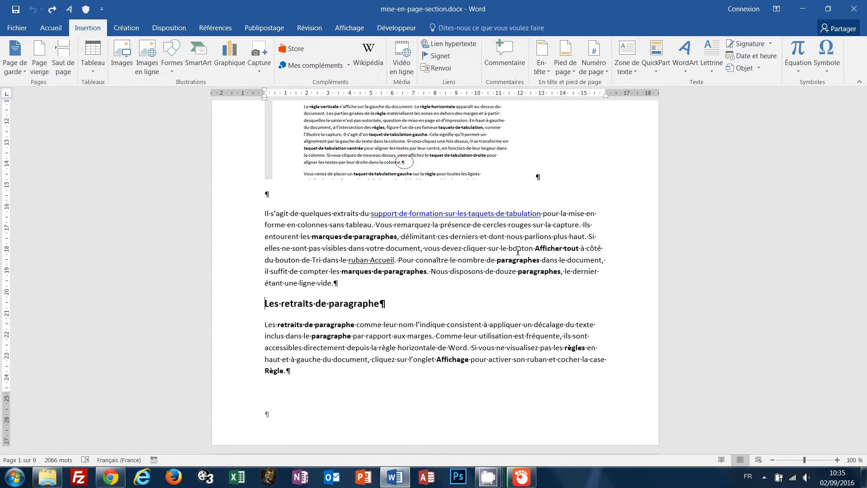
scroll(411, 329, "down", 1)
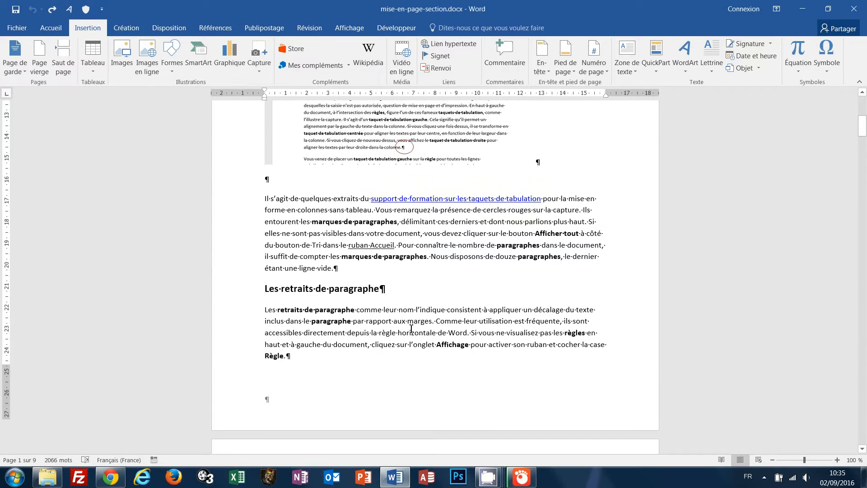
scroll(411, 329, "down", 1)
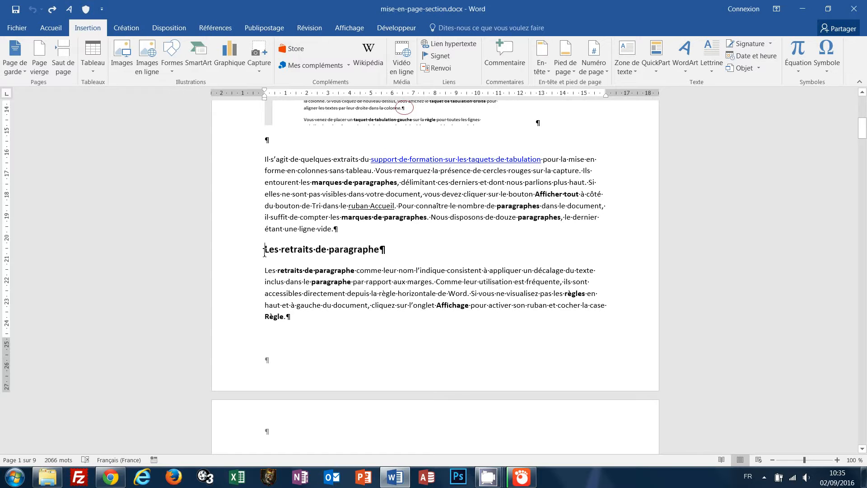
scroll(366, 300, "down", 2)
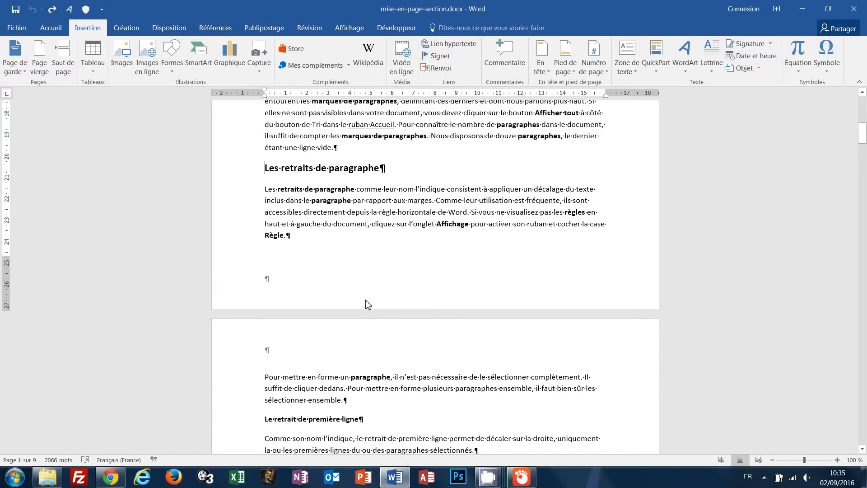
scroll(368, 299, "down", 3)
scroll(369, 299, "down", 10)
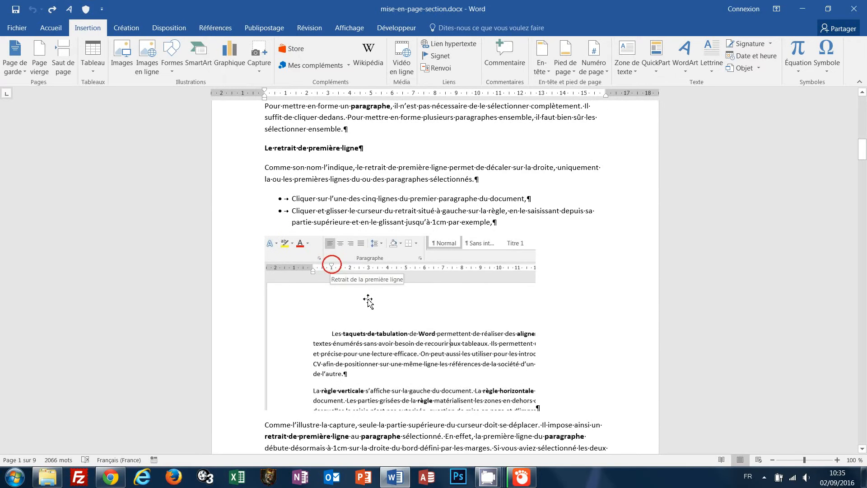
scroll(369, 299, "up", 14)
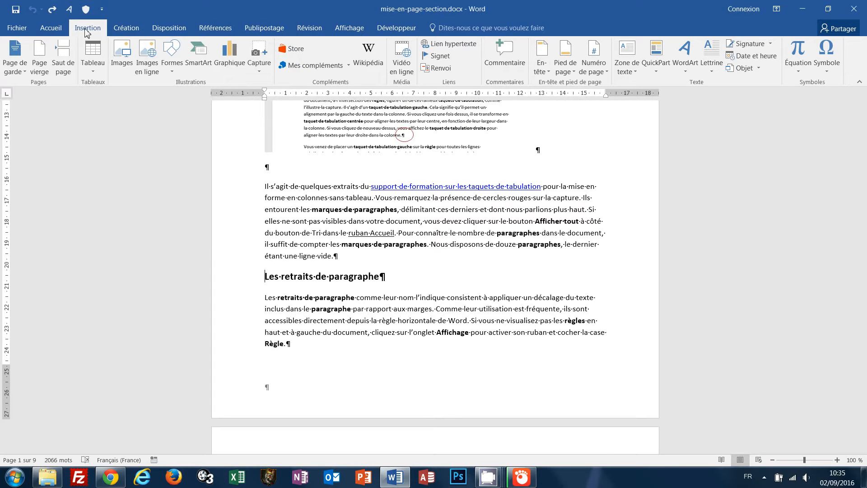
Insert two page breaks before the heading "Les retraits de paragraphe" to create a blank page
left_click(62, 57)
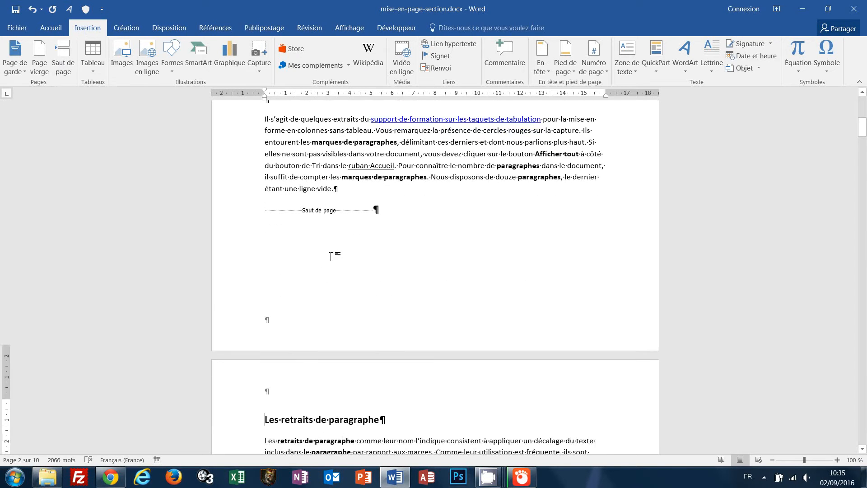
scroll(331, 256, "down", 6)
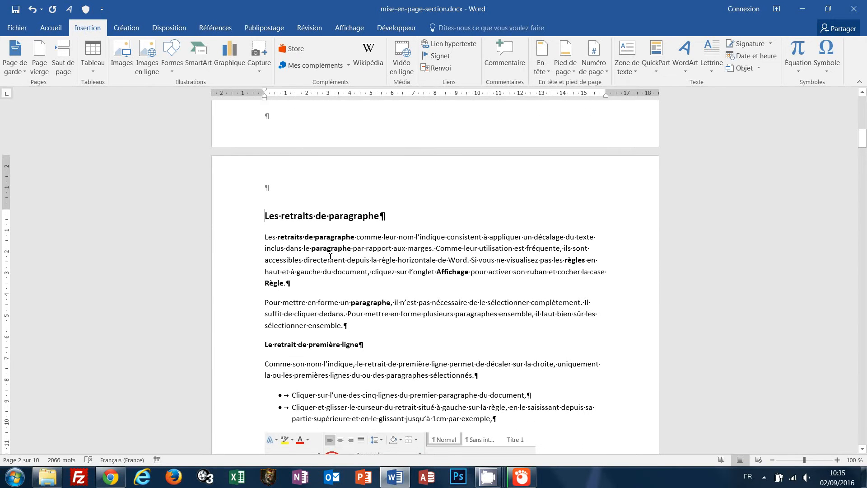
left_click(62, 59)
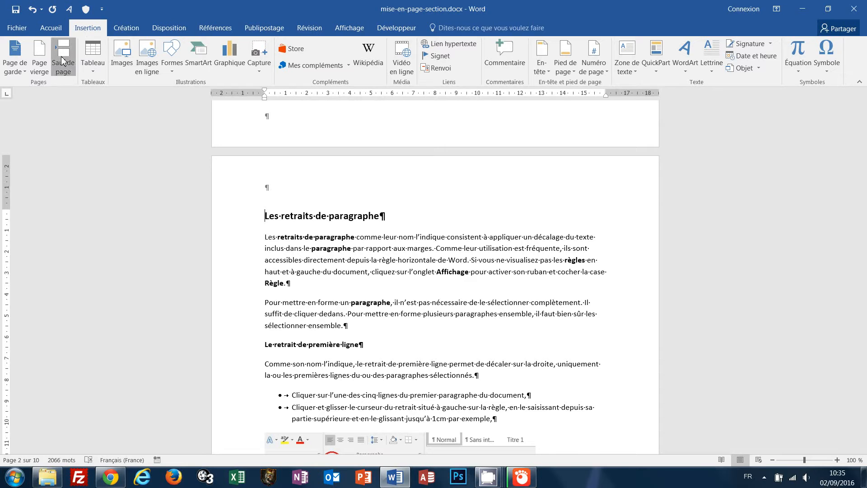
scroll(382, 334, "down", 4)
scroll(382, 333, "up", 5)
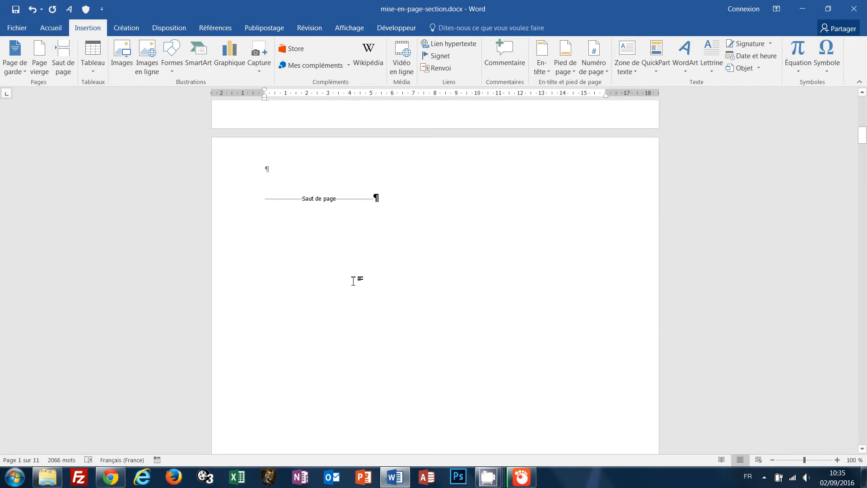
Try to set the blank page to landscape (Paysage) orientation, and check the orientation of the surrounding pages
left_click(266, 201)
scroll(509, 222, "up", 1)
scroll(509, 222, "up", 5)
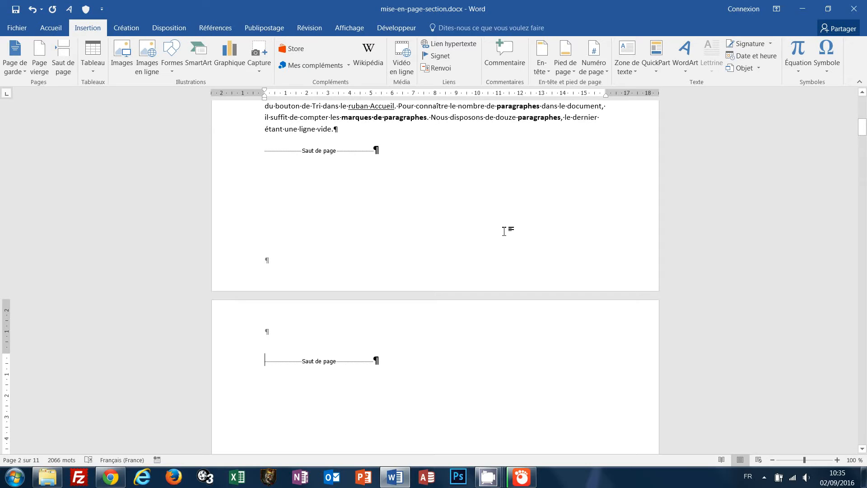
left_click(169, 31)
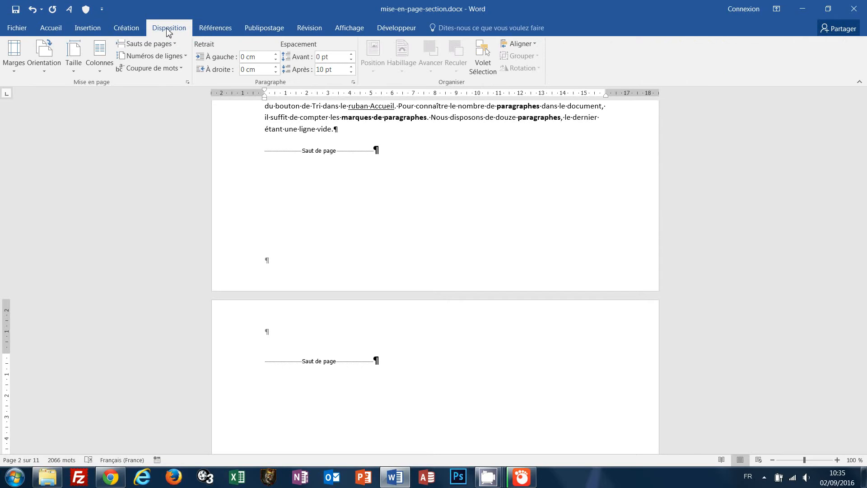
left_click(43, 73)
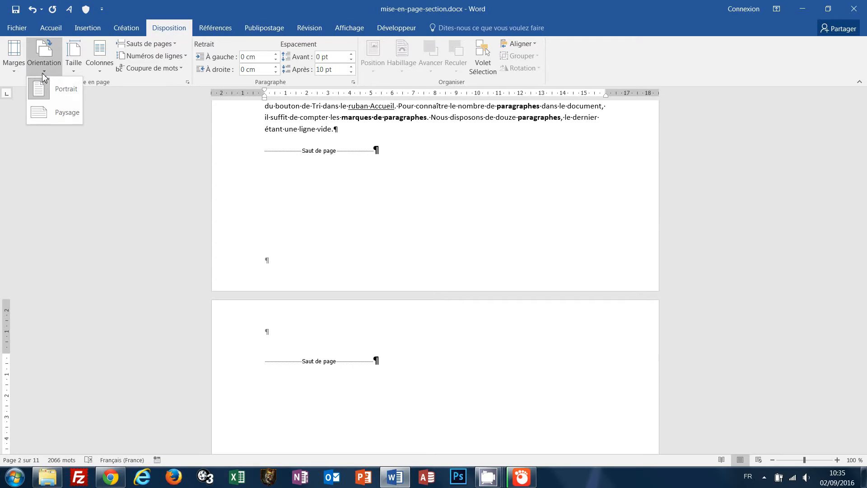
left_click(45, 115)
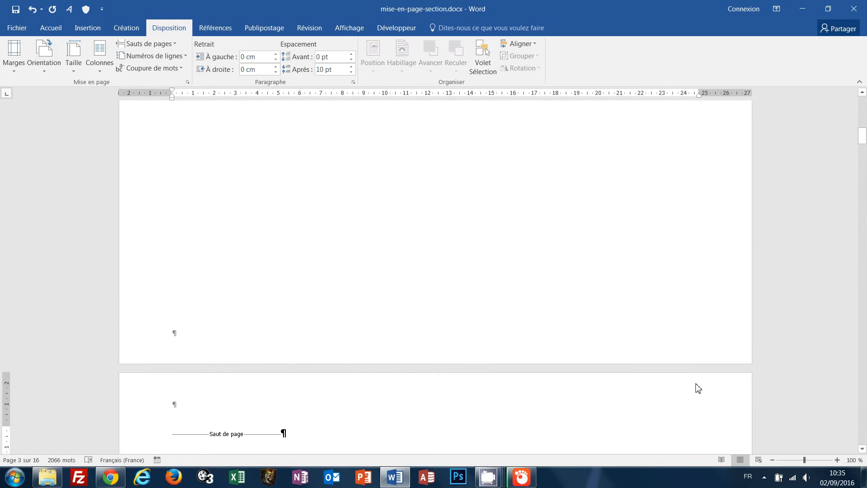
scroll(665, 332, "up", 6)
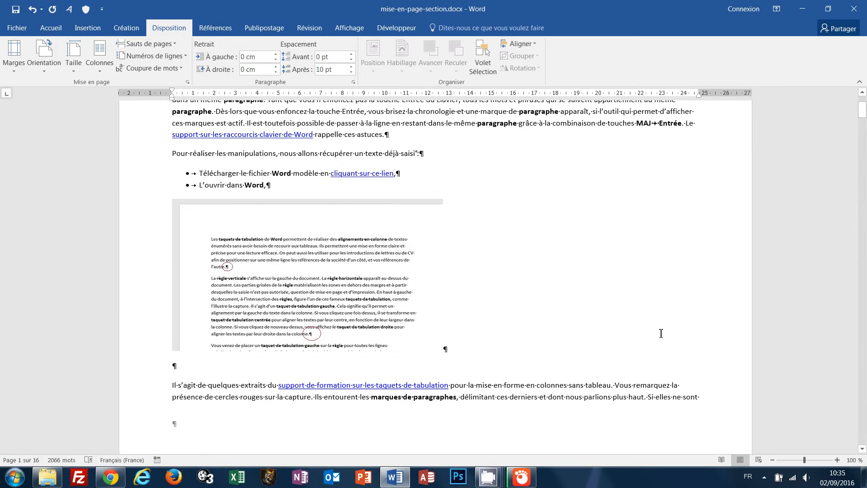
scroll(661, 333, "up", 2)
scroll(661, 334, "down", 8)
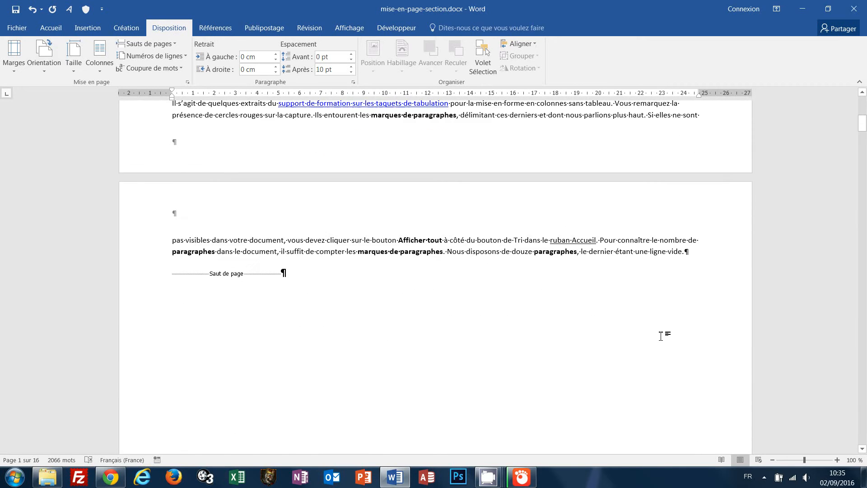
scroll(661, 335, "down", 10)
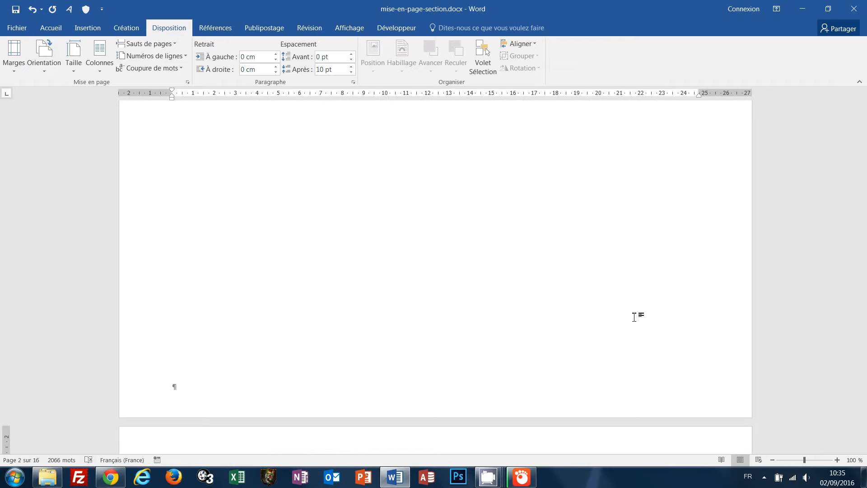
Undo the landscape orientation and both page breaks before the heading "Les retraits de paragraphe"
key("ctrl+z")
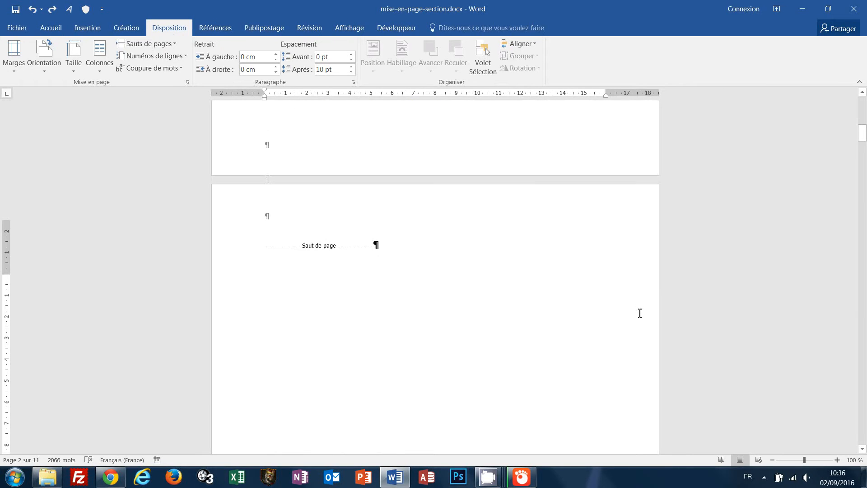
scroll(528, 356, "up", 1)
key("ctrl+z")
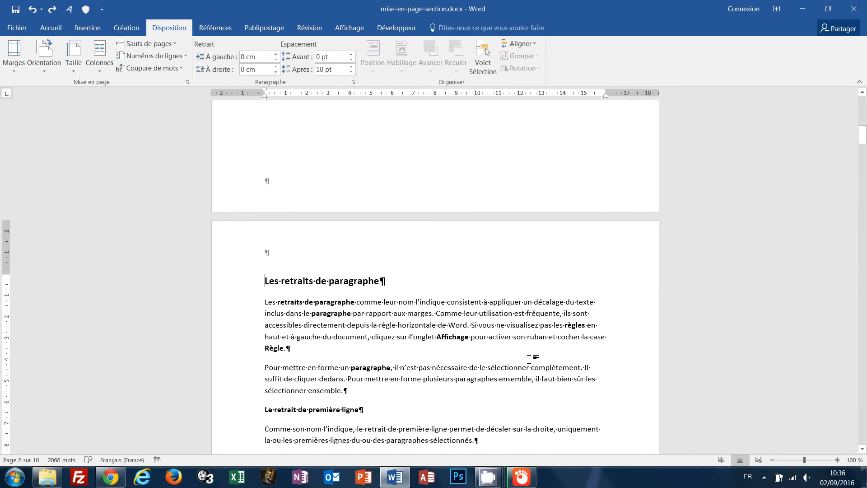
scroll(532, 364, "up", 7)
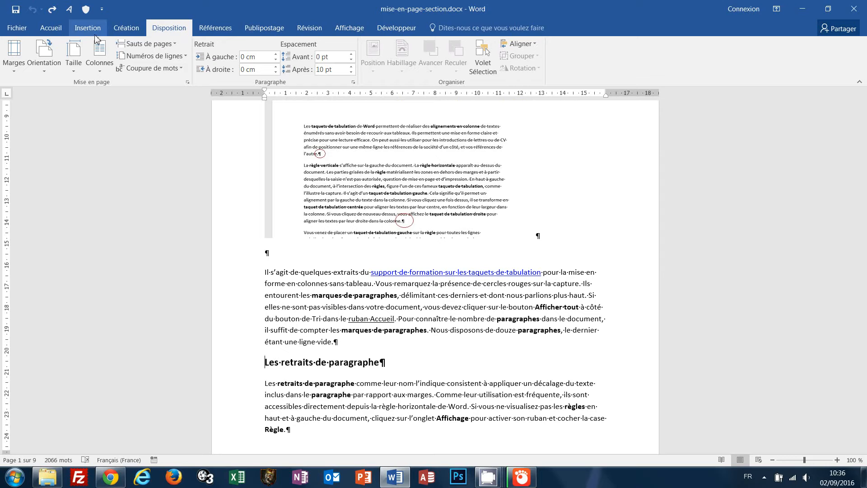
Insert two next-page section breaks (Page suivante) before the heading "Les retraits de paragraphe" to isolate a blank page
left_click(176, 44)
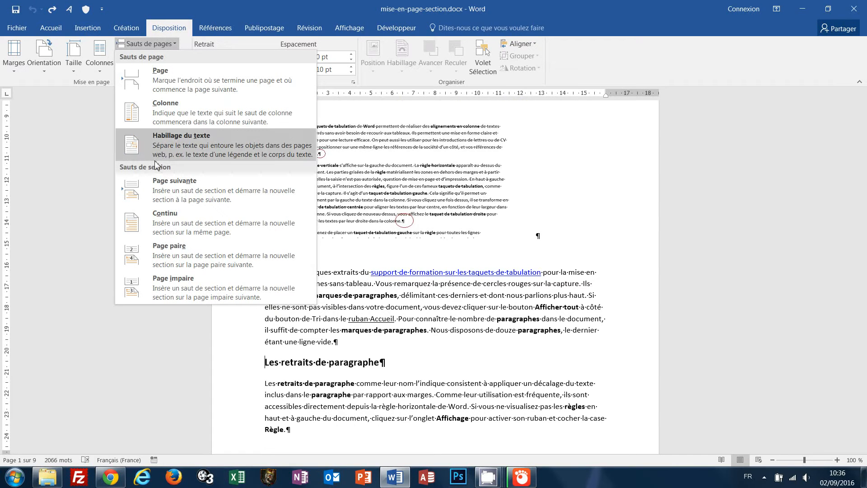
left_click(195, 189)
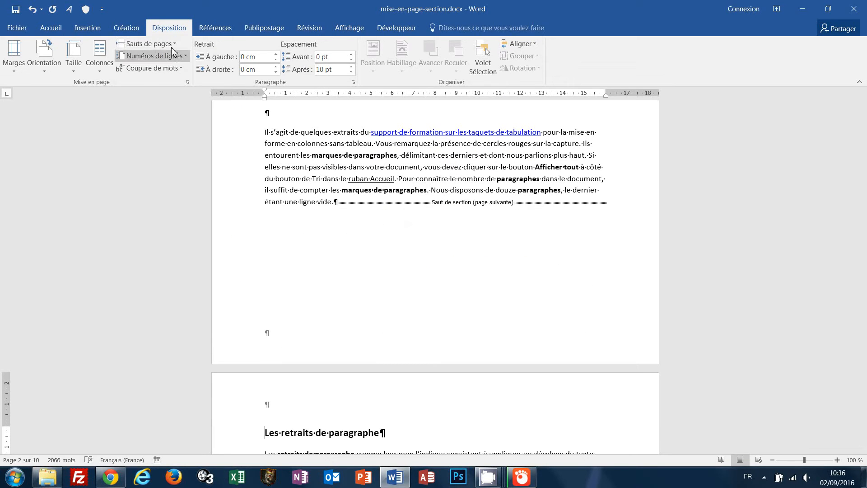
left_click(145, 44)
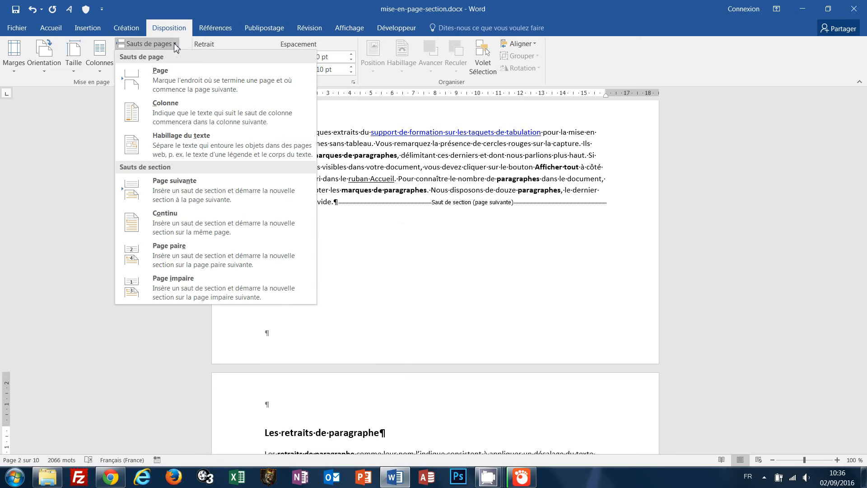
left_click(178, 193)
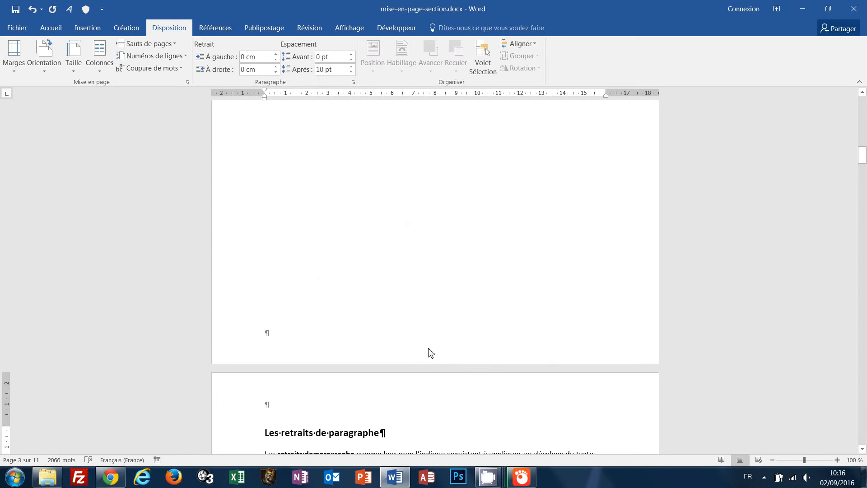
scroll(430, 349, "down", 5)
scroll(430, 352, "up", 6)
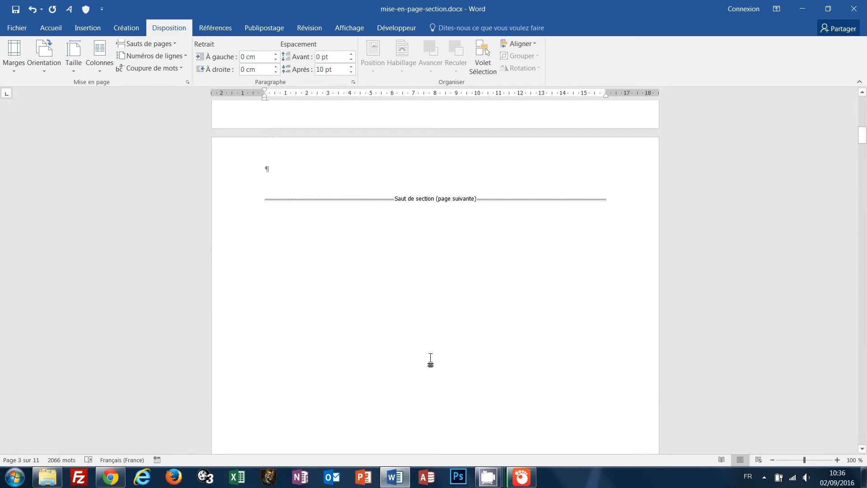
scroll(430, 360, "up", 3)
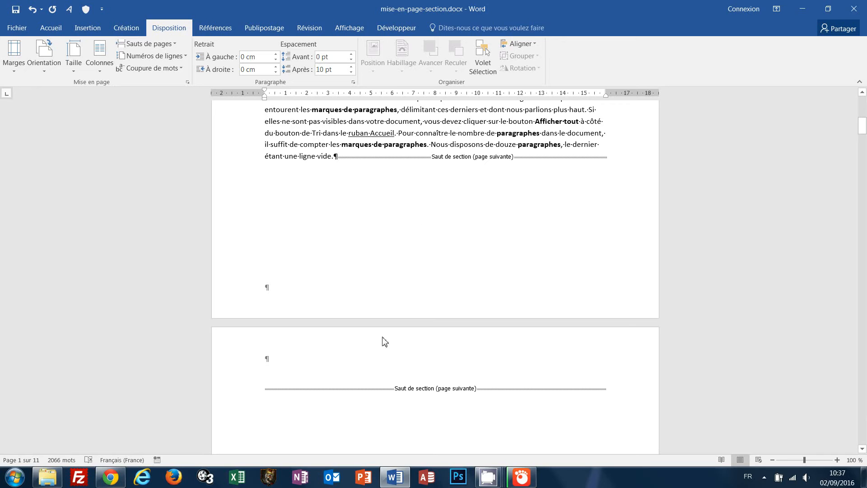
Set the blank page's section to landscape (Paysage) orientation and check the pages before and after it
left_click(266, 388)
scroll(376, 311, "down", 4)
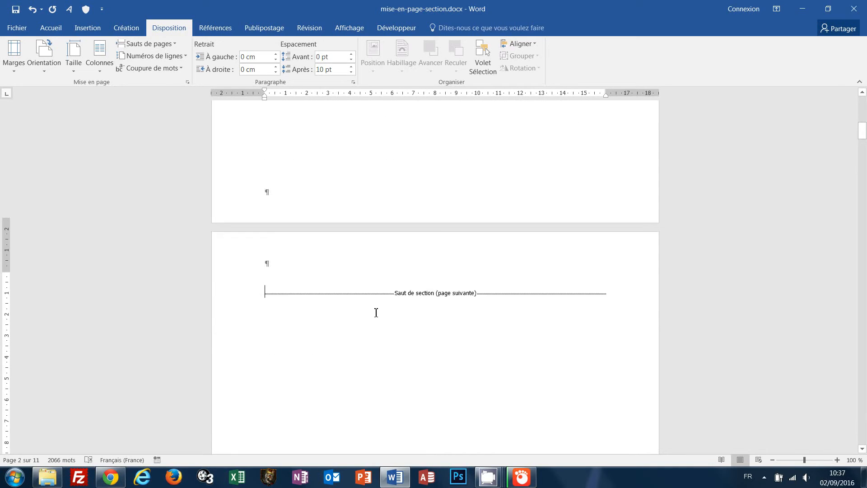
left_click(46, 72)
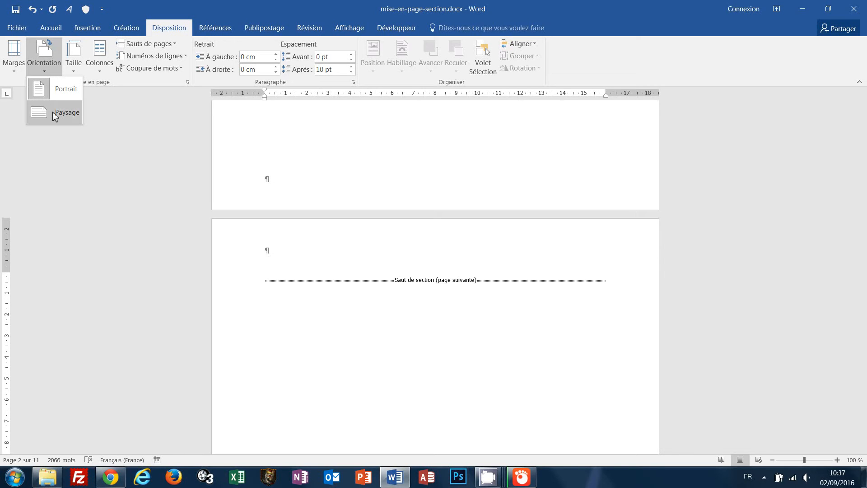
left_click(56, 113)
scroll(521, 352, "down", 4)
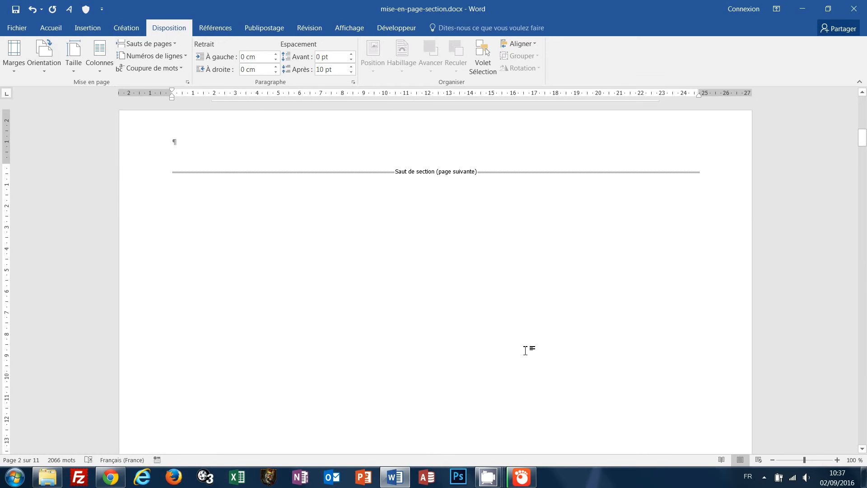
scroll(525, 350, "down", 7)
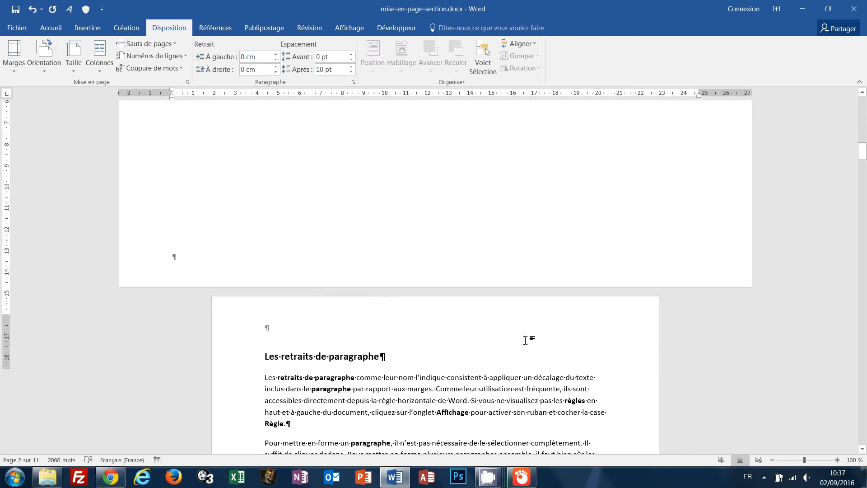
scroll(525, 339, "up", 10)
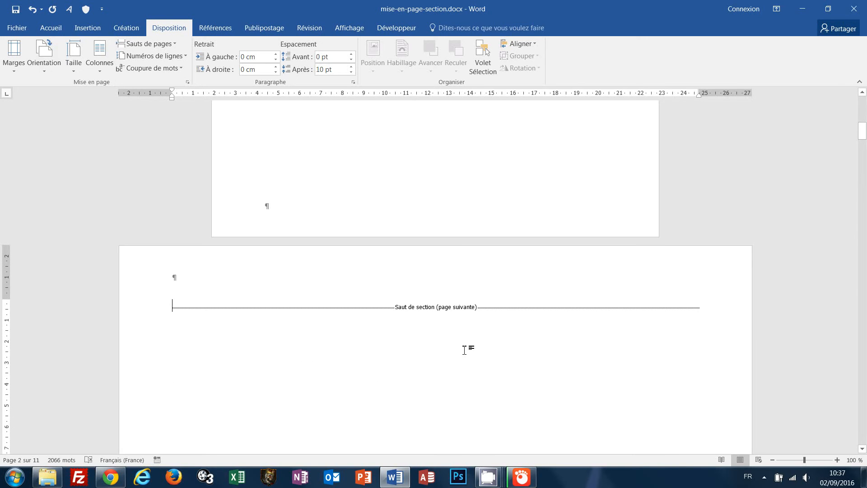
Draw a horizontal scroll banner shape about 24.3 cm wide and 10 cm high across the landscape page
left_click(83, 29)
left_click(173, 72)
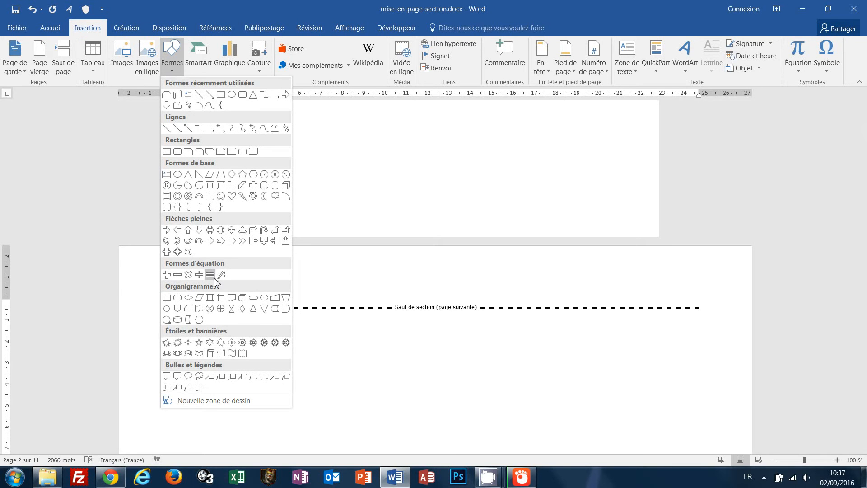
left_click(221, 354)
mouse_move(170, 280)
left_mouse_down()
mouse_move(601, 460)
mouse_move(689, 486)
left_mouse_up()
scroll(470, 211, "down", 5)
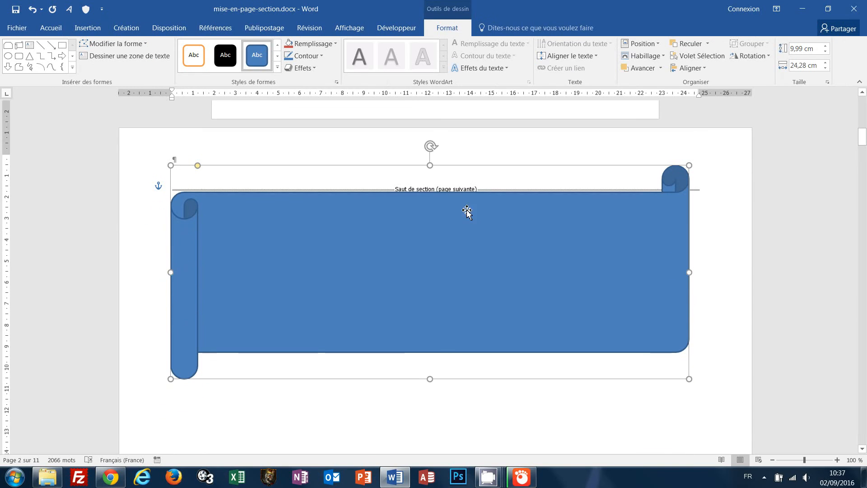
Enlarge the scroll banner to about 13.9 cm high and add the text "Les retraits de paragraphe" inside it
left_click_drag(430, 325, 441, 408)
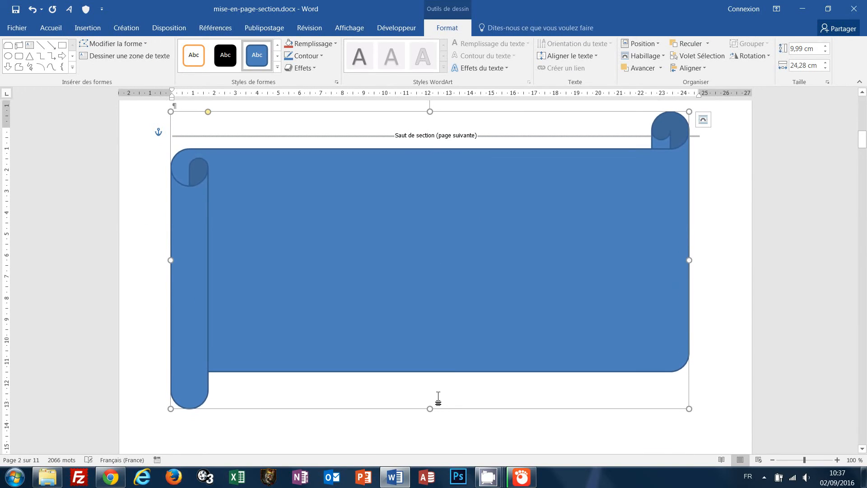
right_click(413, 244)
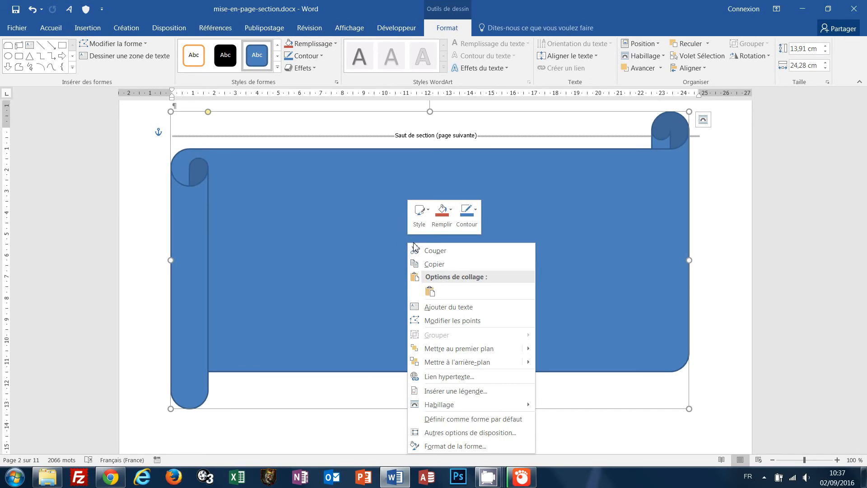
left_click(466, 308)
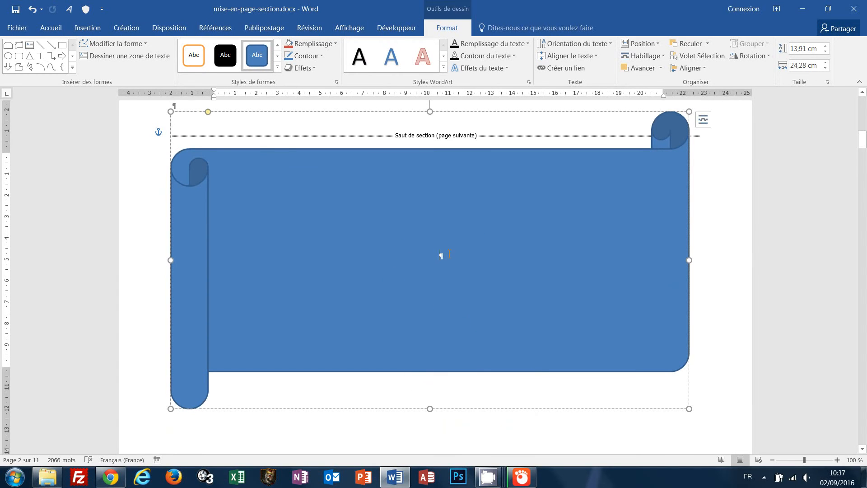
type("Les")
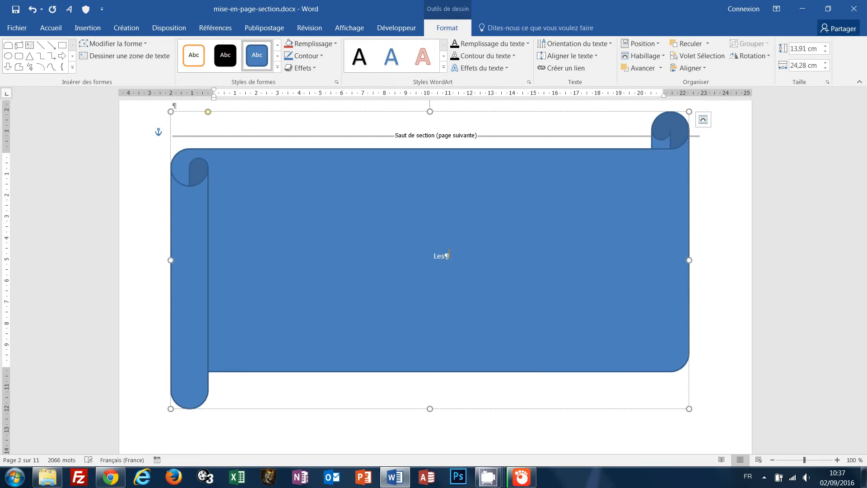
type(" retraits de")
scroll(449, 254, "down", 1)
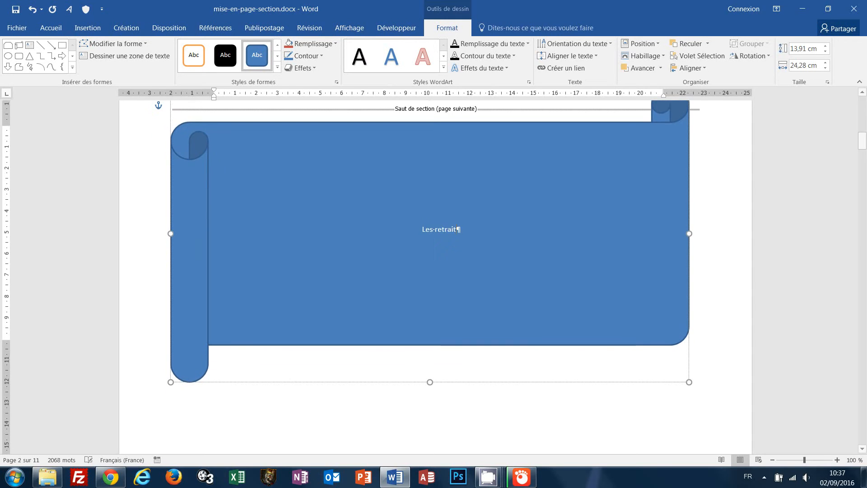
type("paragraph")
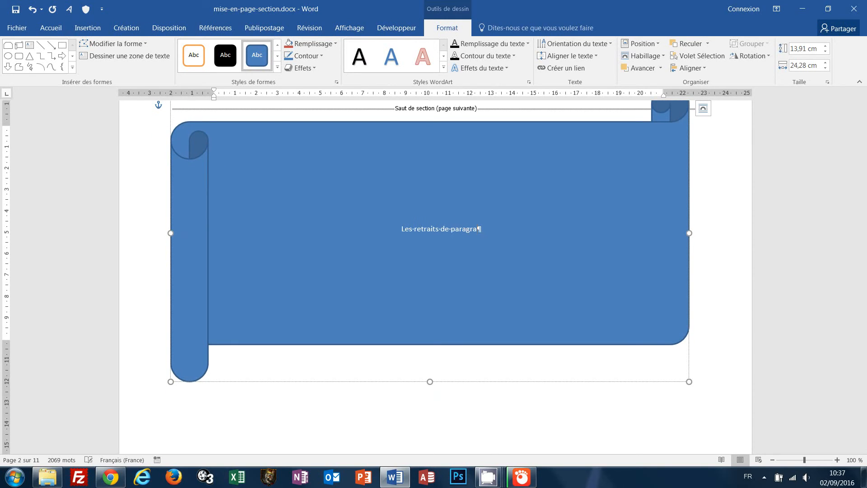
type("e")
Set all of the text inside the scroll banner to font size 72
key("ctrl+a")
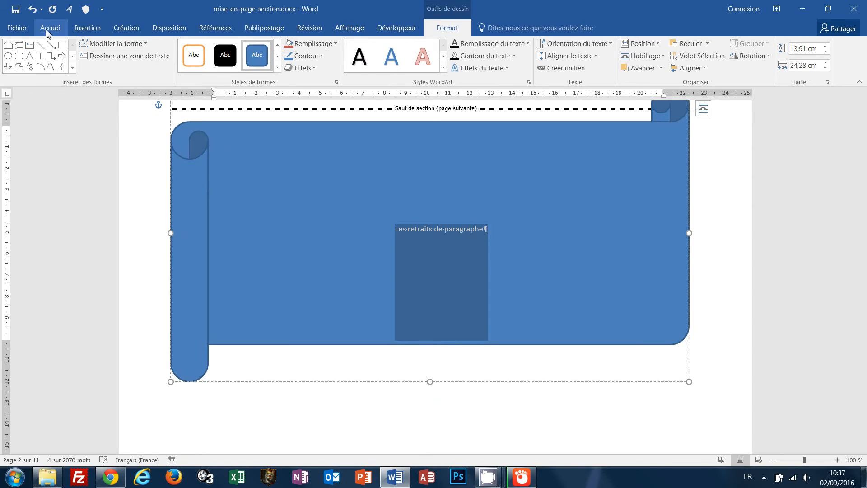
left_click(49, 29)
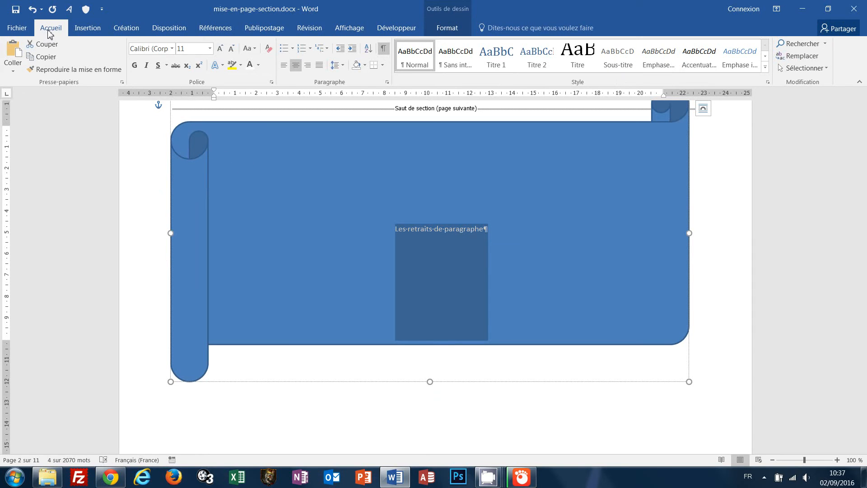
left_click(210, 48)
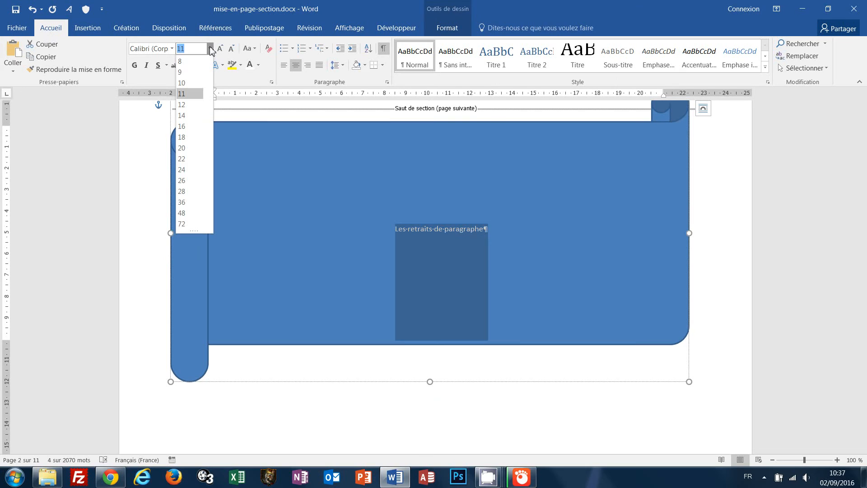
left_click(188, 224)
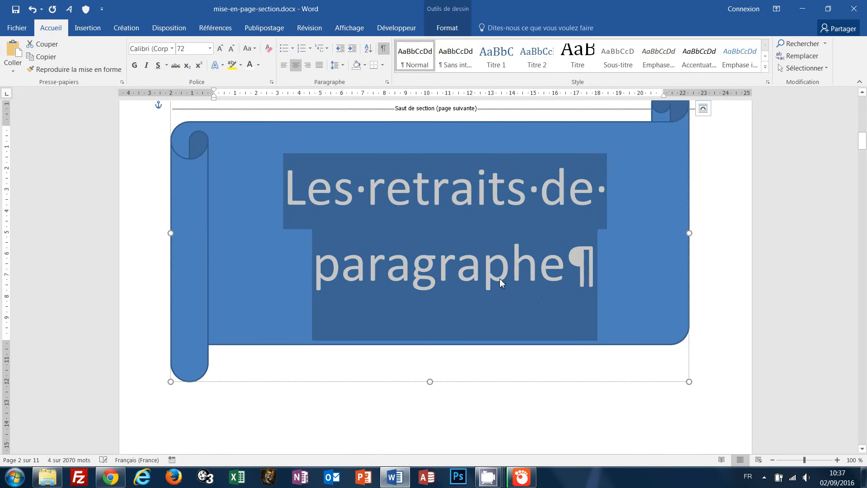
left_click(715, 237)
scroll(720, 214, "up", 3)
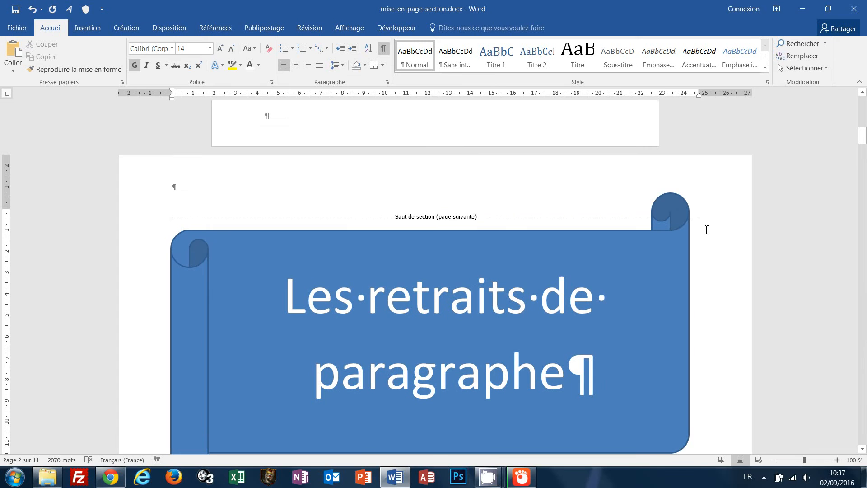
Examine the orientation of the banner page and the pages before and after it in the print preview
key("ctrl+p")
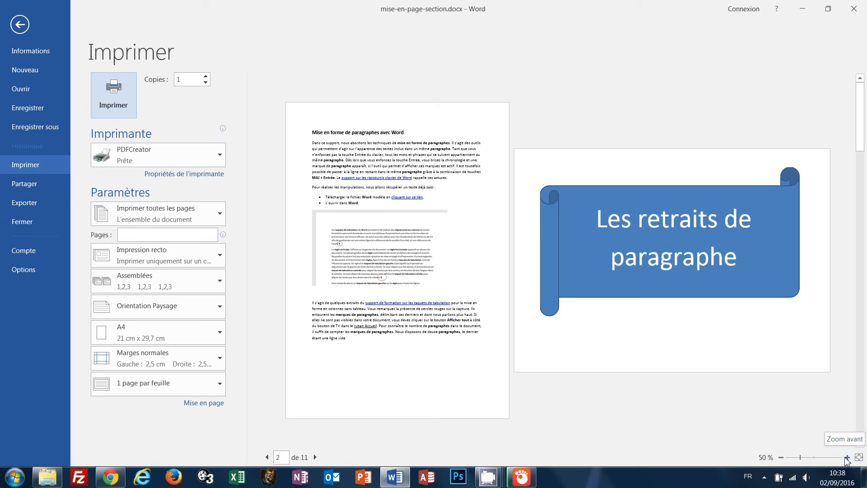
left_click(316, 457)
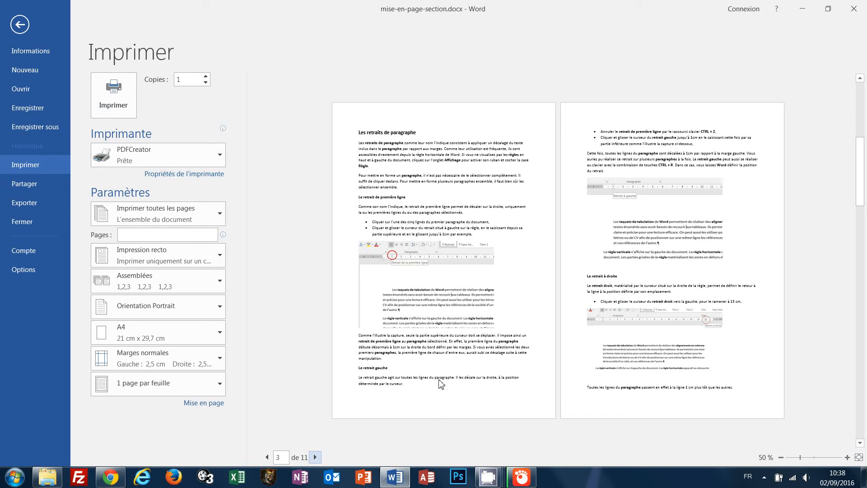
left_click(267, 457)
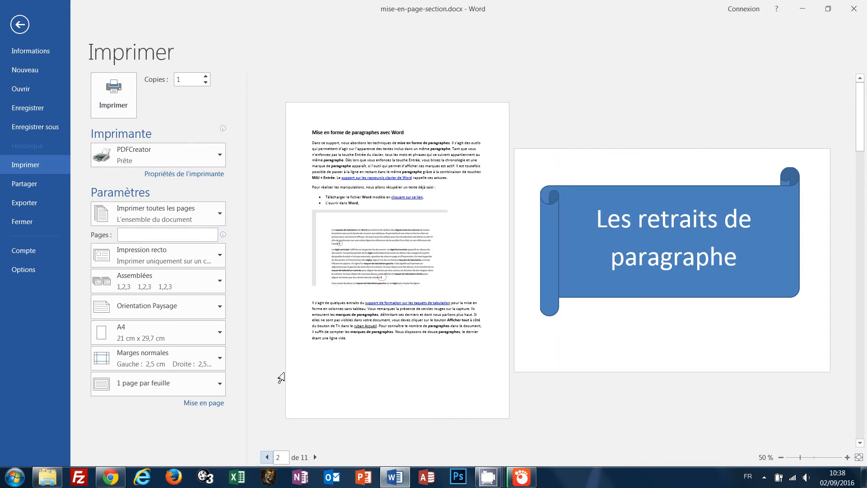
left_click(19, 25)
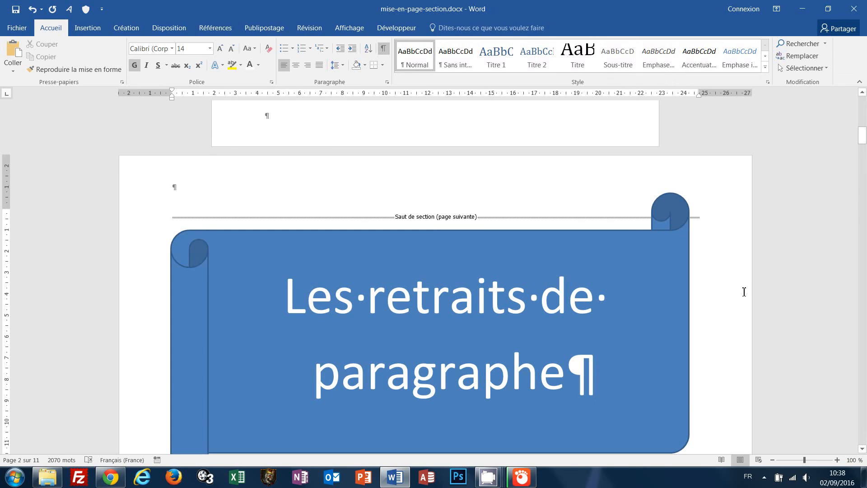
Move the scroll banner lower to centre it vertically on the landscape page and check it in the print preview
scroll(738, 291, "down", 3)
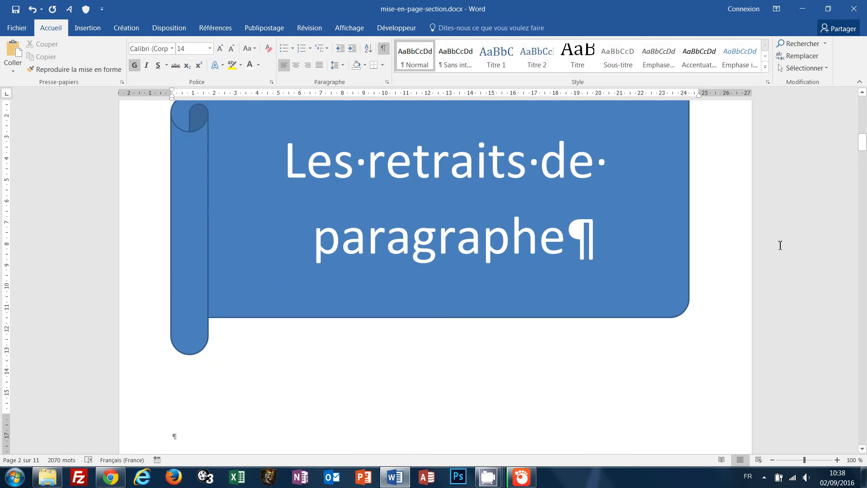
left_click(681, 283)
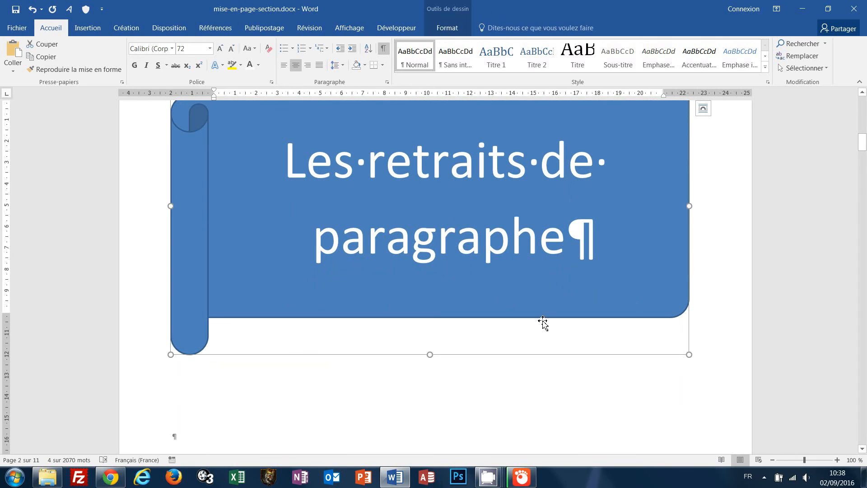
scroll(518, 273, "up", 2)
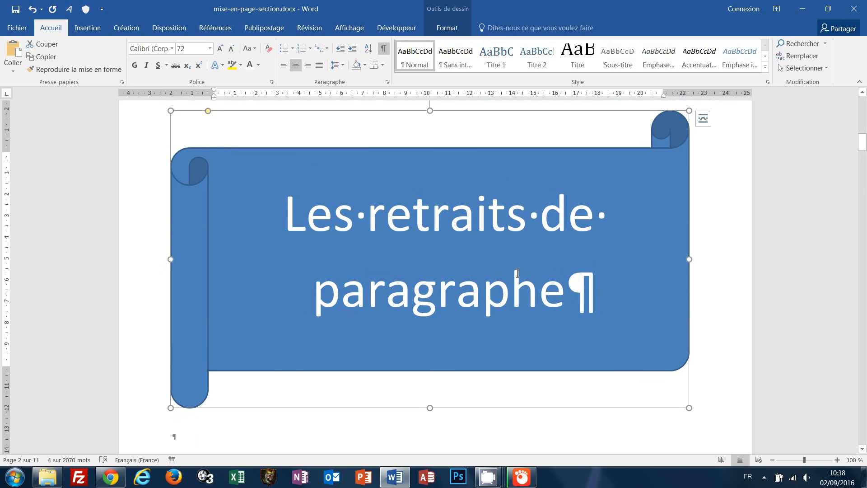
key("ctrl+p")
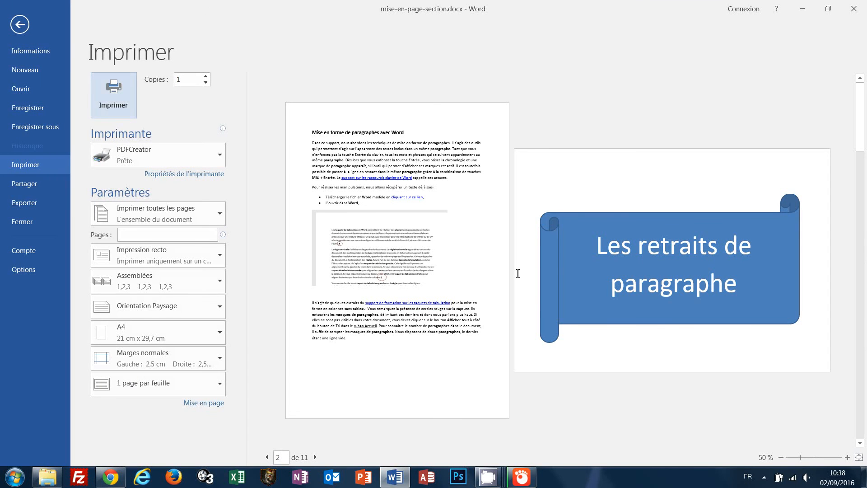